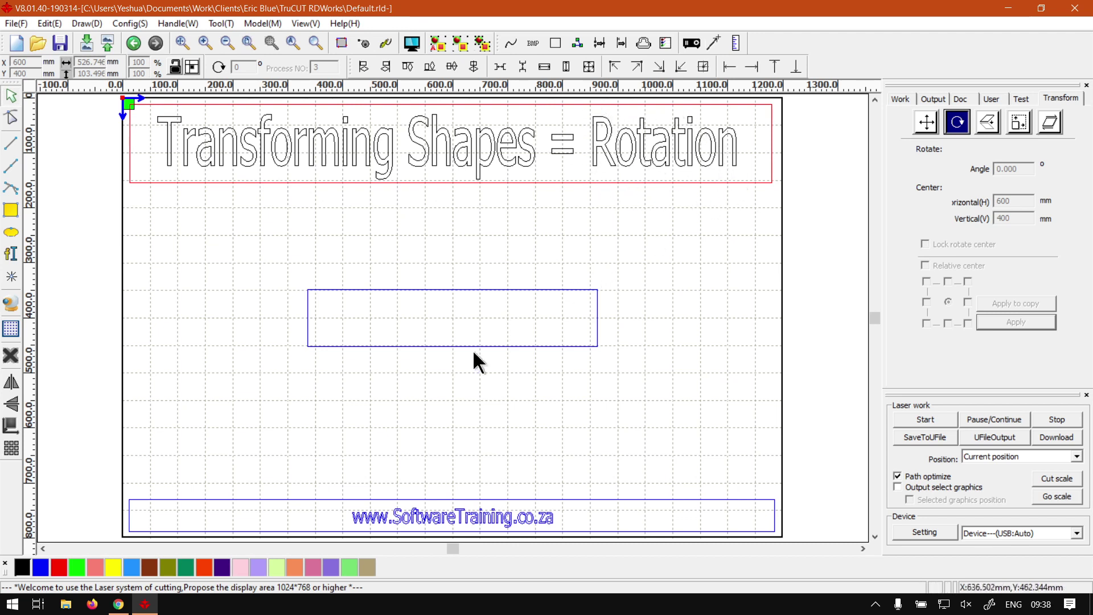
# Select the central rectangle, rotate it freehand about its centre to nearly vertical, and undo the rotation.
pyautogui.press('Tab')
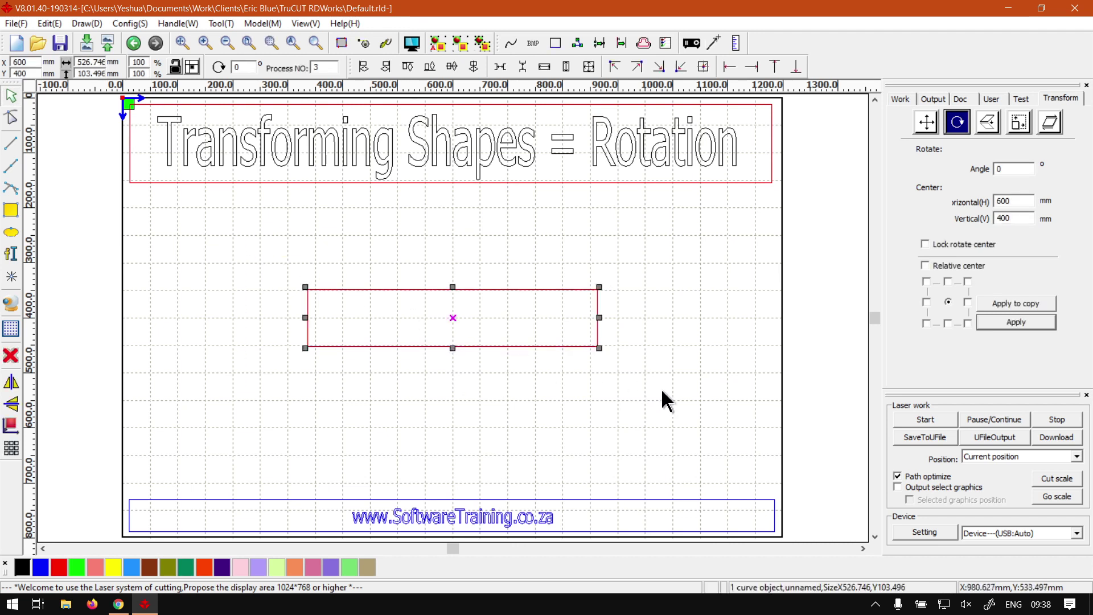
pyautogui.click(662, 392)
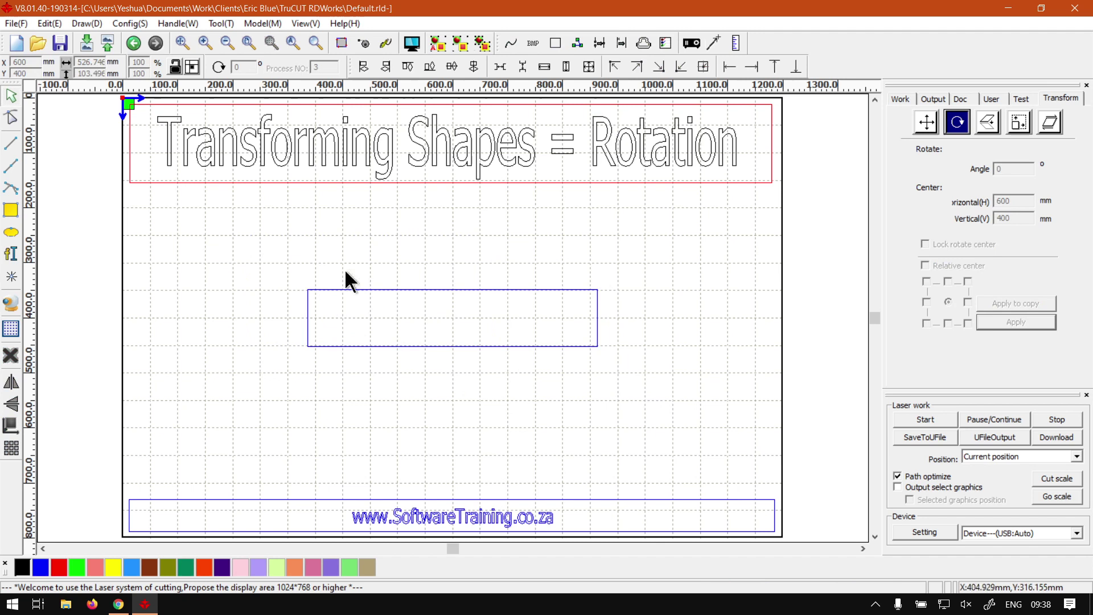
pyautogui.moveTo(273, 251); pyautogui.dragTo(631, 375)
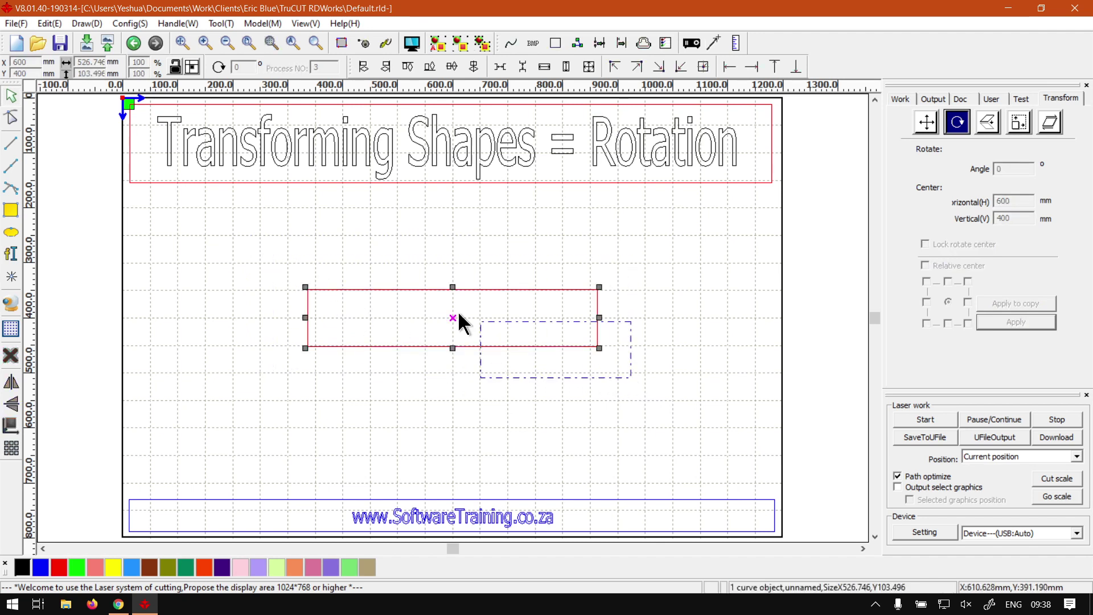
pyautogui.moveTo(464, 323); pyautogui.dragTo(263, 244)
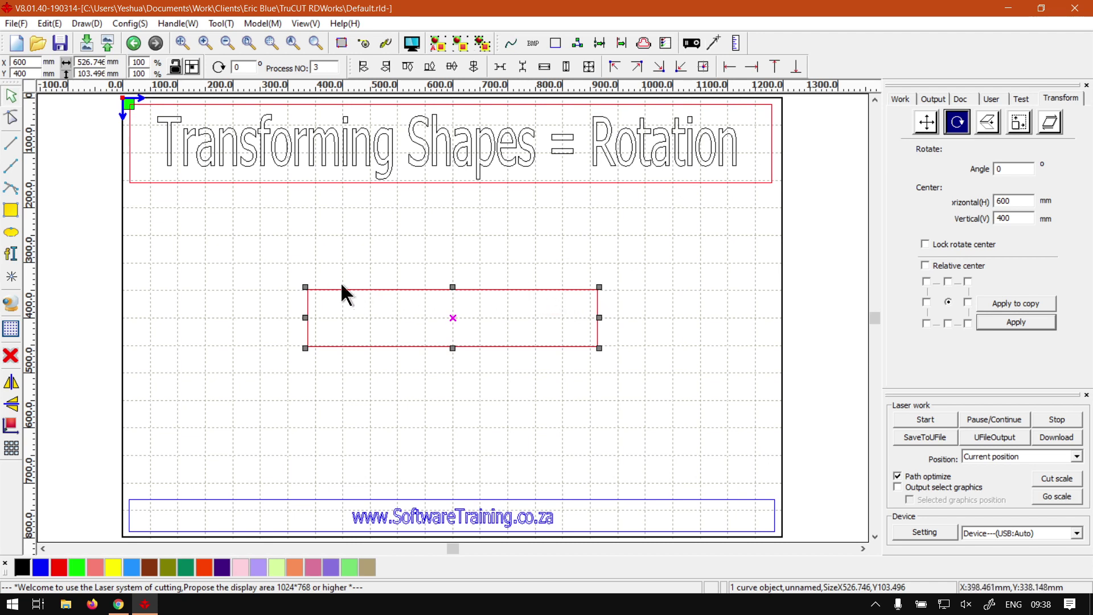
pyautogui.click(511, 288)
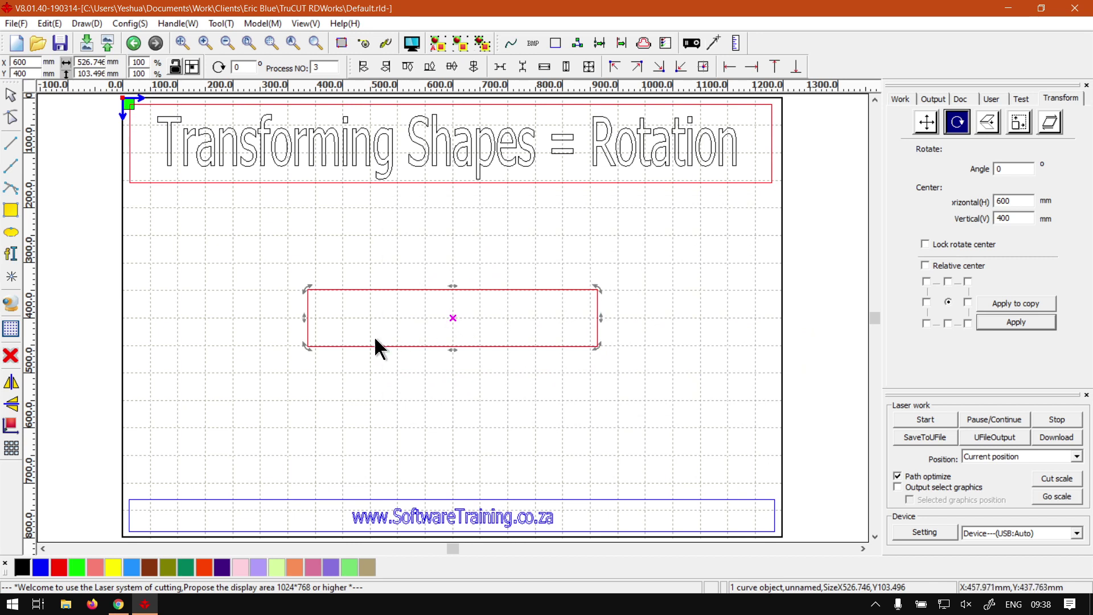
pyautogui.moveTo(306, 343); pyautogui.dragTo(429, 227)
pyautogui.hotkey('ctrl', 'z')
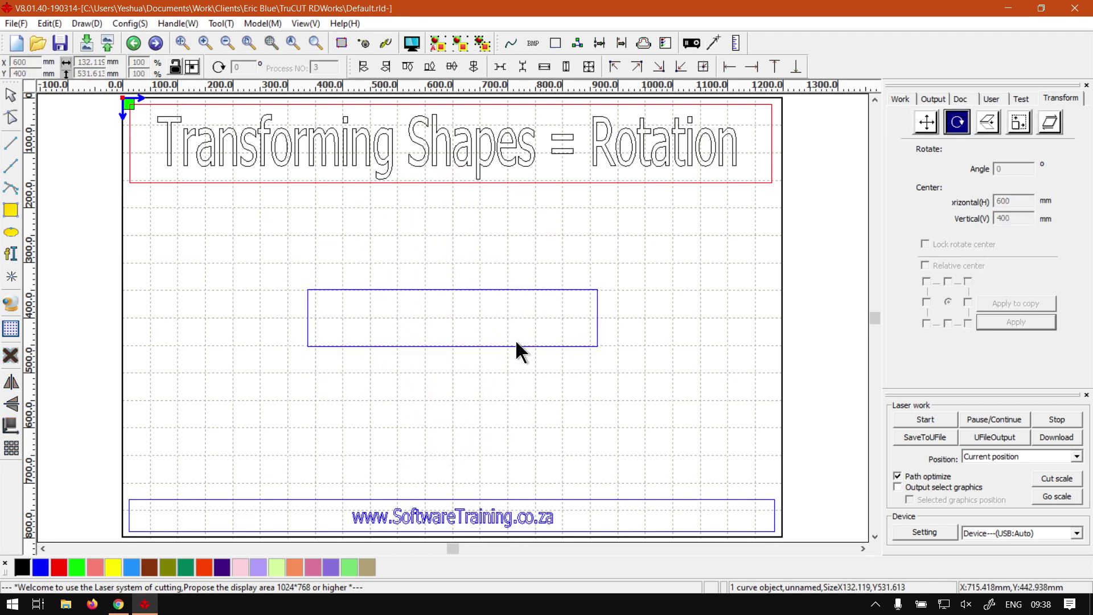
# Select the central rectangle and rotate it by 45 degrees about its centre.
pyautogui.click(658, 404)
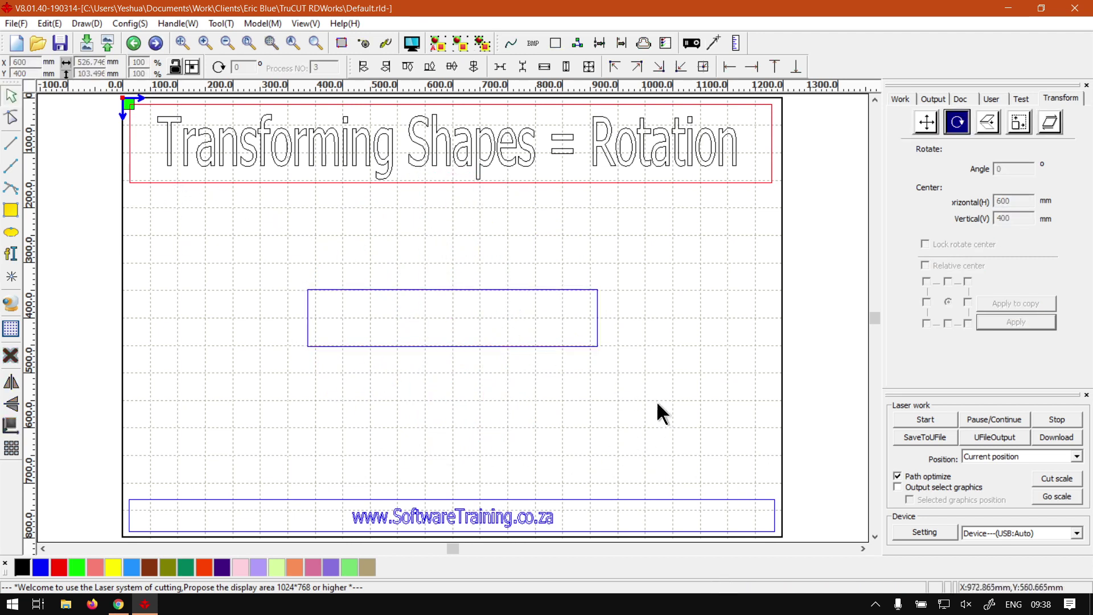
pyautogui.moveTo(569, 329); pyautogui.dragTo(285, 245)
pyautogui.click(660, 371)
pyautogui.moveTo(622, 376); pyautogui.dragTo(404, 267)
pyautogui.click(327, 290)
pyautogui.click(342, 280)
pyautogui.click(345, 291)
pyautogui.click(317, 287)
pyautogui.click(393, 290)
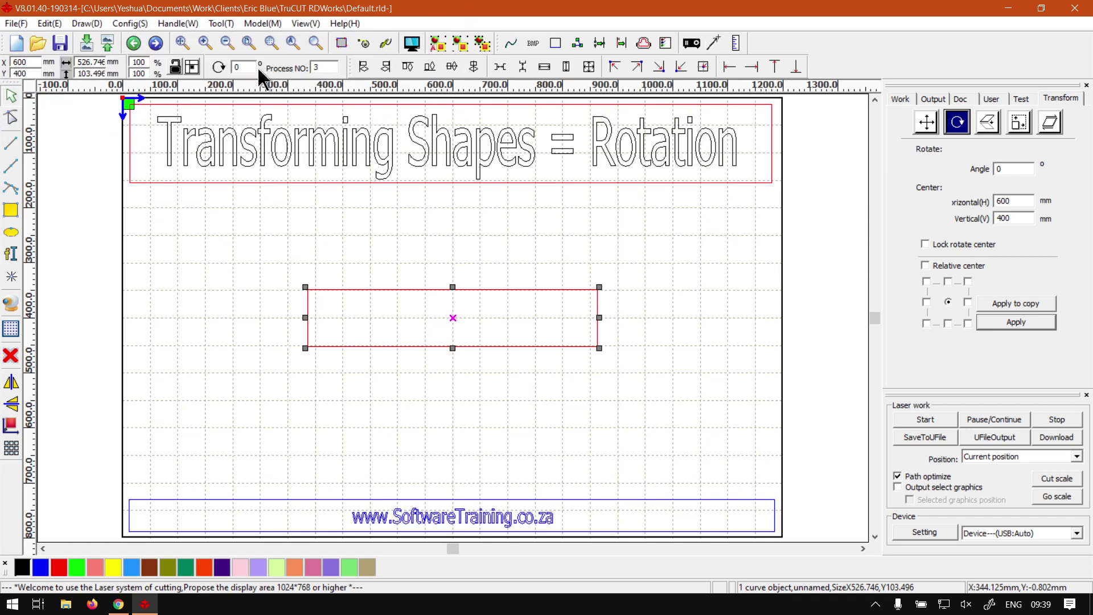
pyautogui.doubleClick(236, 68)
pyautogui.write('45')
pyautogui.press('Return')
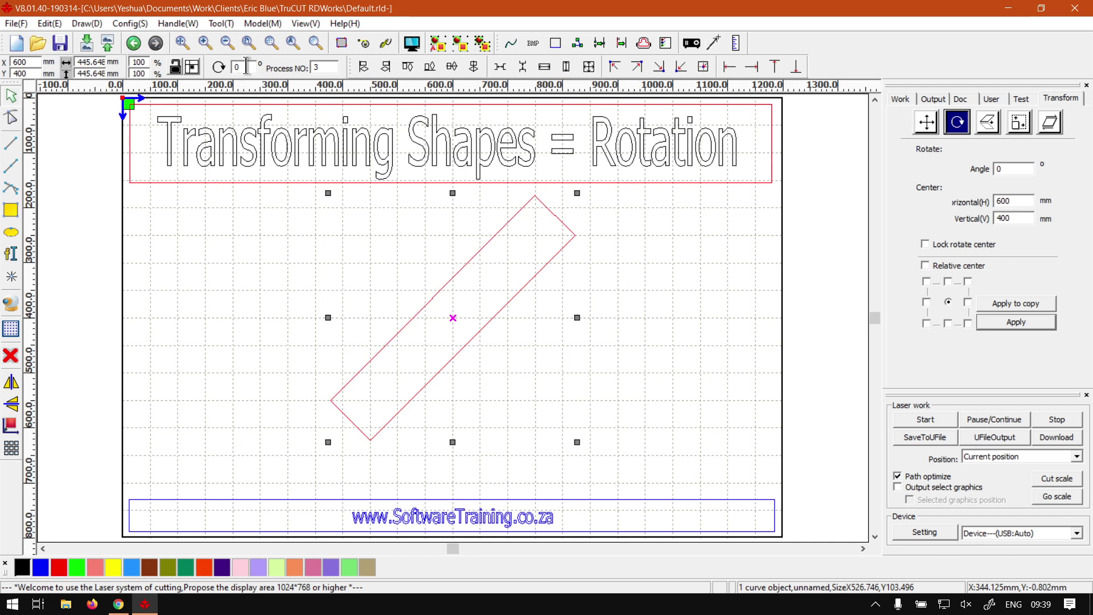
# Return the tilted rectangle to horizontal with a rotation angle of -45 degrees and deselect it.
pyautogui.click(656, 307)
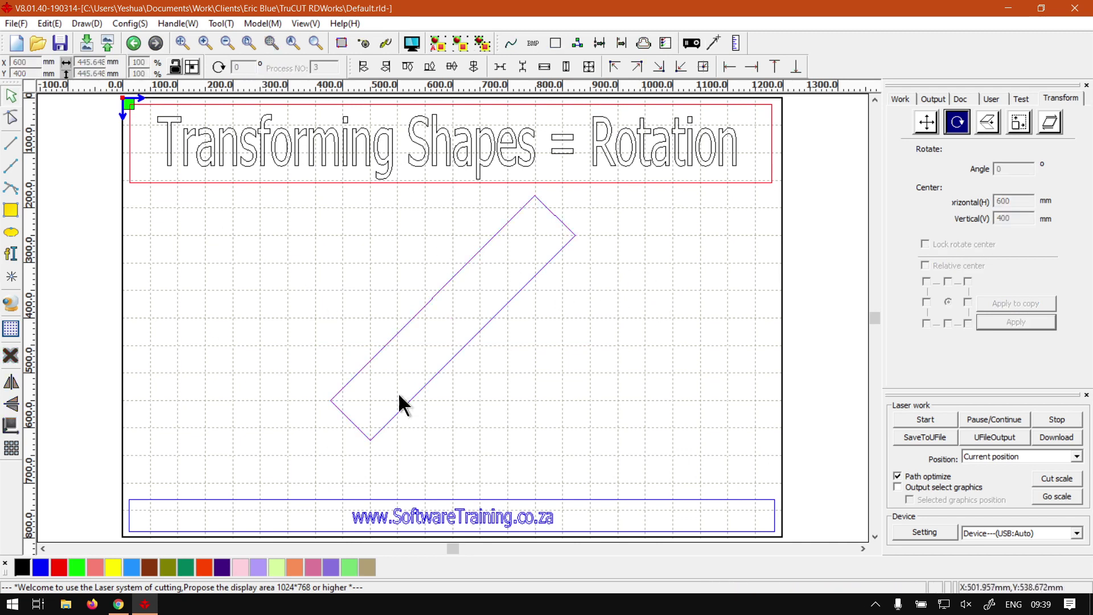
pyautogui.click(420, 323)
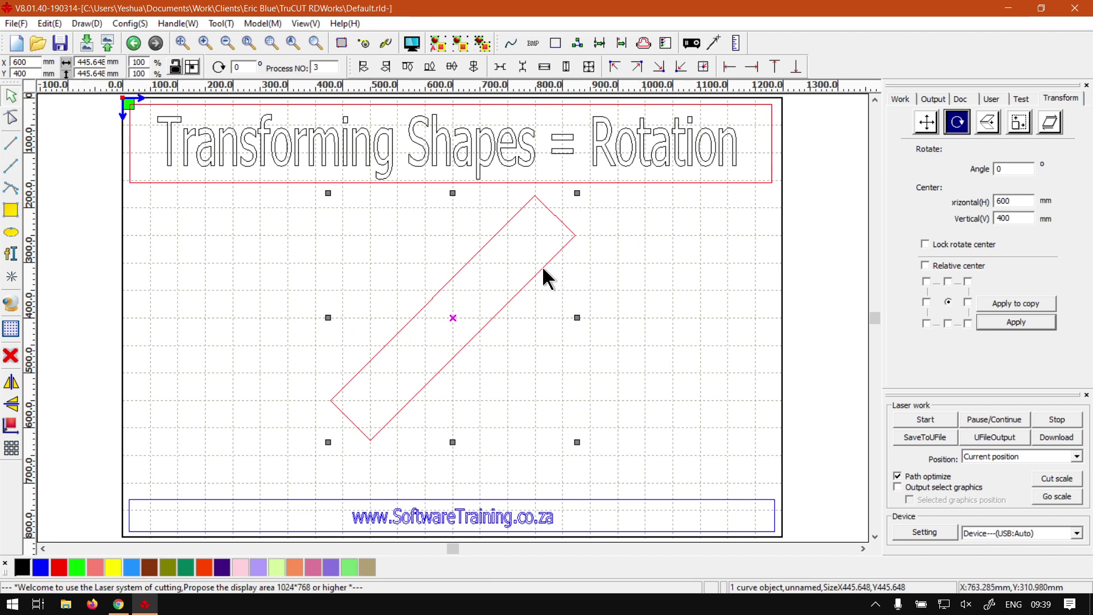
pyautogui.doubleClick(250, 67)
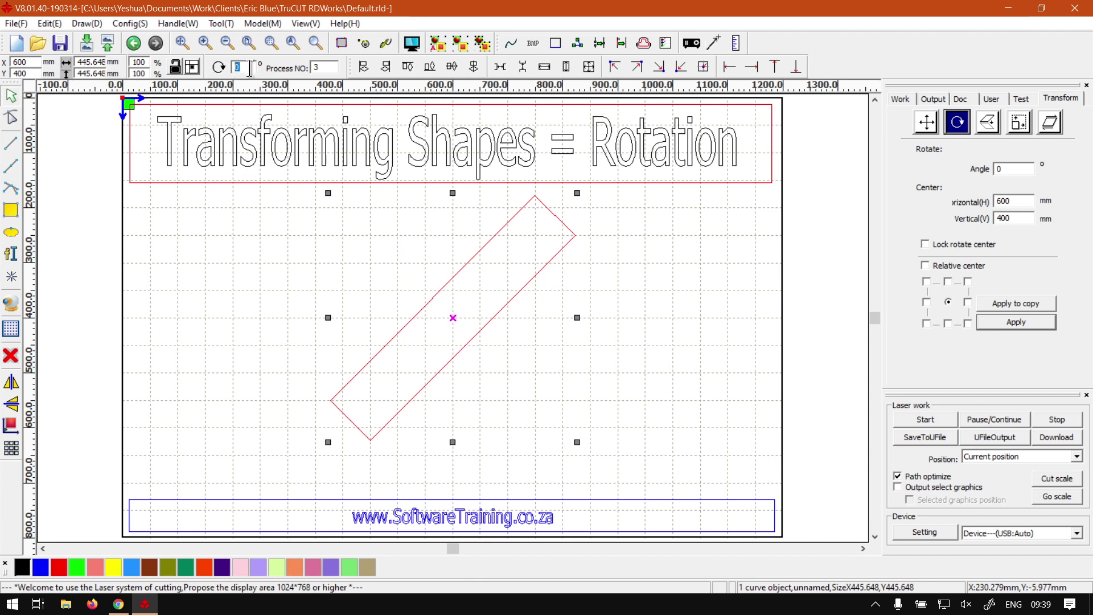
pyautogui.write('-45')
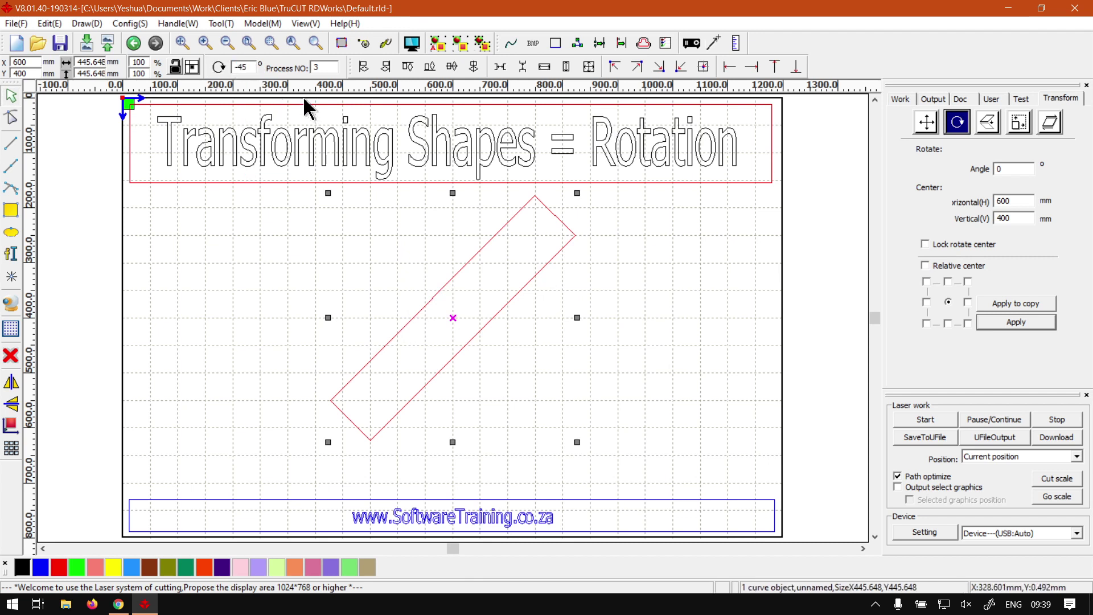
pyautogui.hotkey('ctrl', 'z')
pyautogui.click(683, 279)
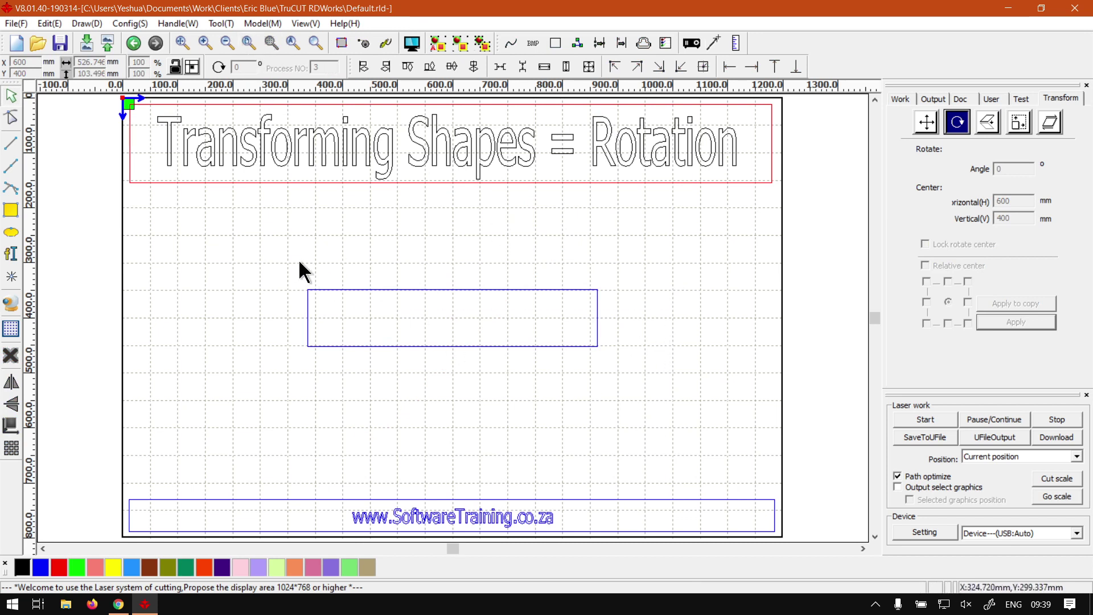
# Rotate the central rectangle by -45 degrees about its centre using the Rotate transform settings.
pyautogui.click(308, 290)
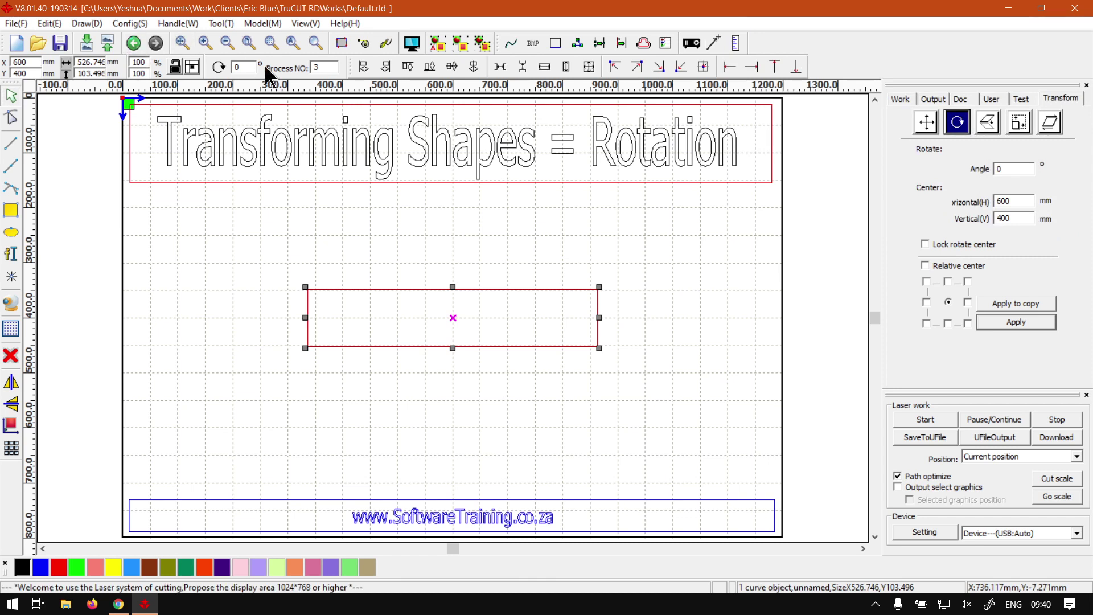
pyautogui.doubleClick(997, 170)
pyautogui.write('-45')
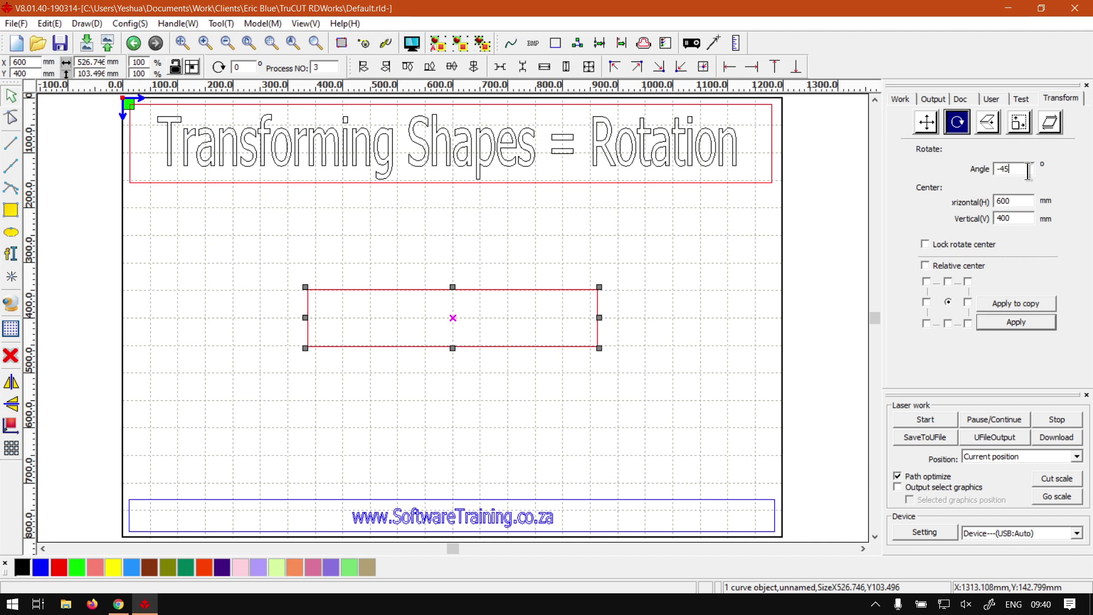
pyautogui.click(1017, 324)
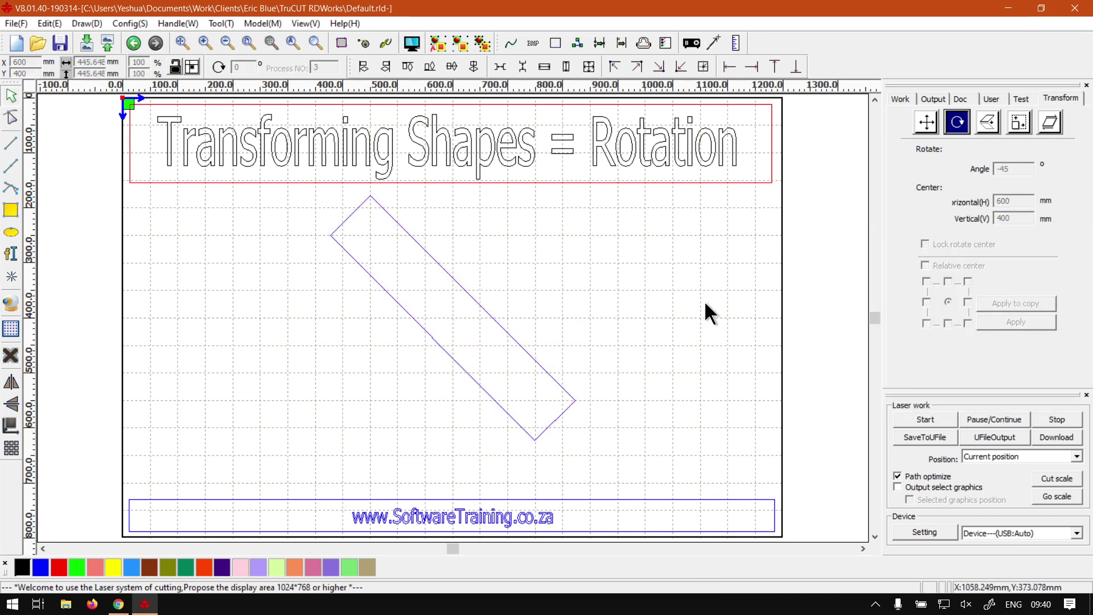
# Try to bring the tilted rectangle back to horizontal by applying a rotation angle of 0 degrees.
pyautogui.click(517, 342)
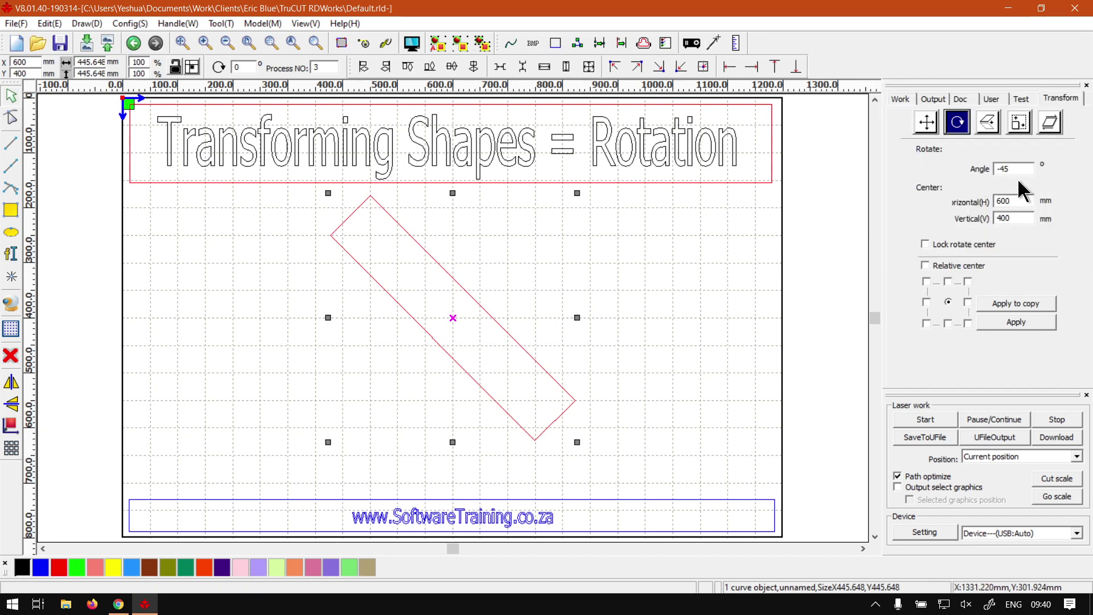
pyautogui.moveTo(1016, 168); pyautogui.dragTo(997, 169)
pyautogui.write('0')
pyautogui.click(1026, 320)
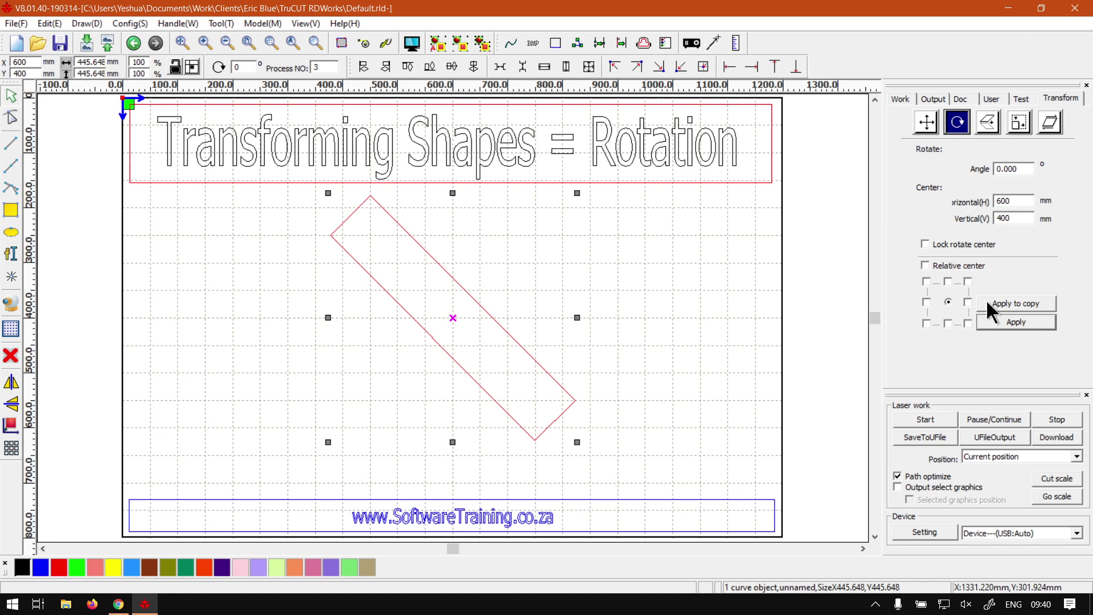
pyautogui.click(775, 307)
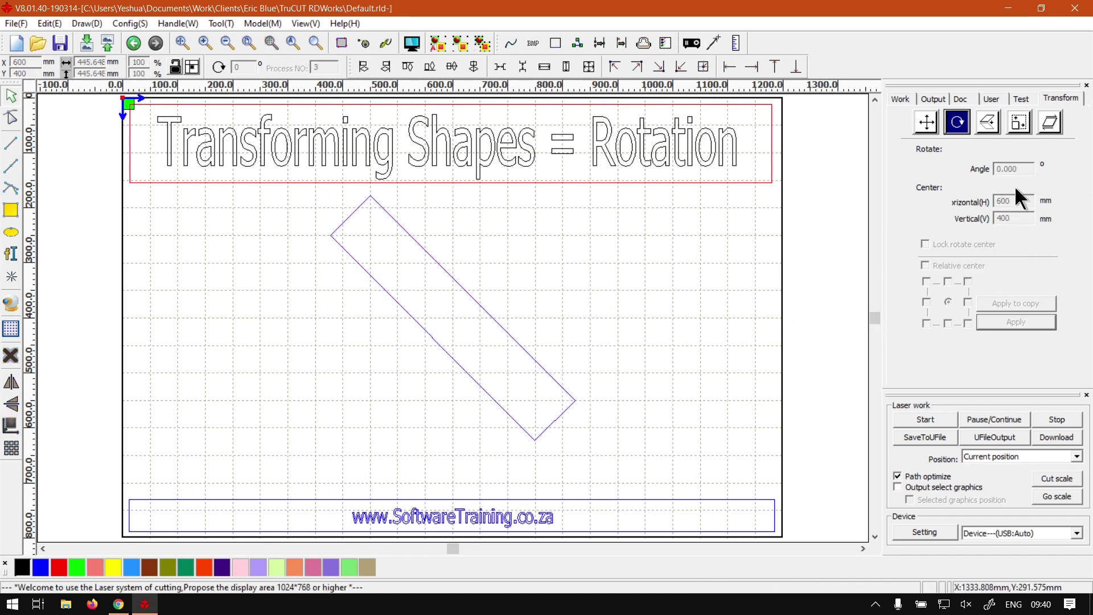
pyautogui.click(562, 342)
pyautogui.click(622, 324)
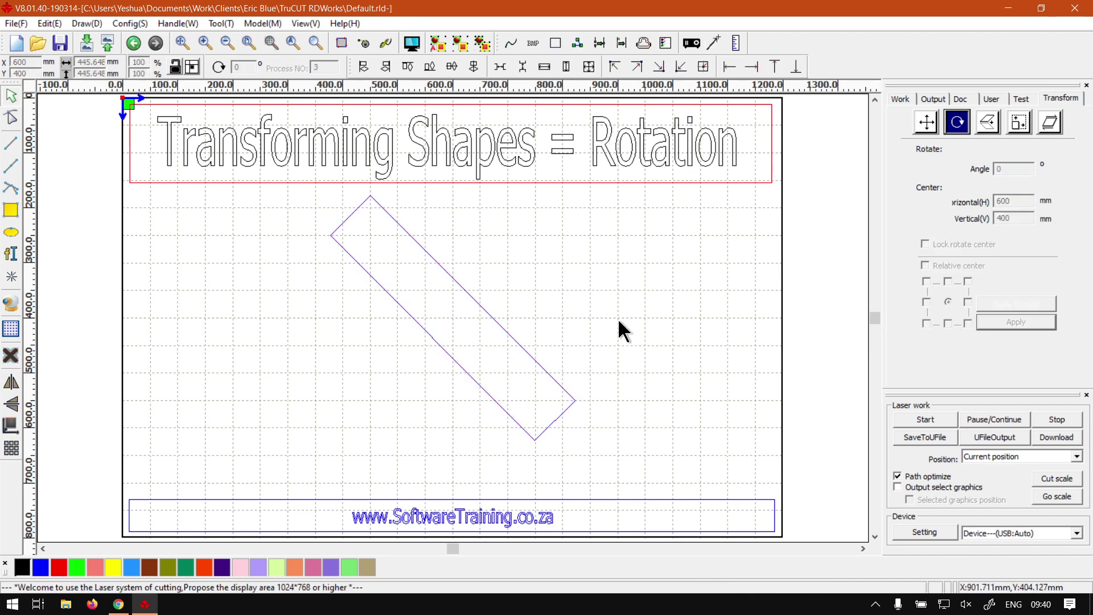
# Undo the last rotation of the central rectangle and rotate it by -45 degrees again.
pyautogui.hotkey('ctrl', 'z')
pyautogui.click(539, 305)
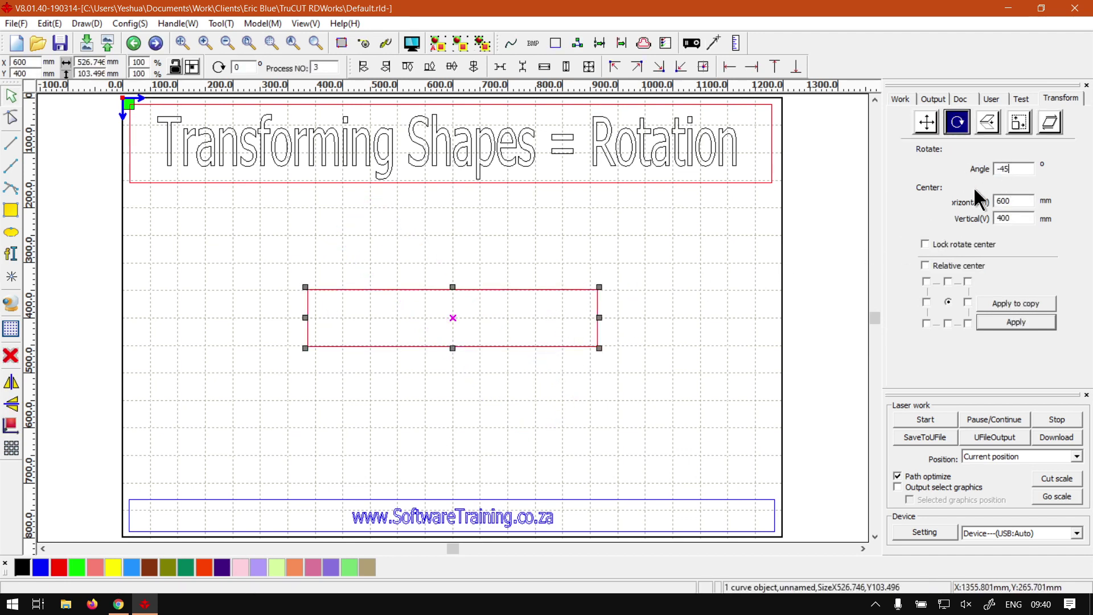
pyautogui.click(1013, 322)
pyautogui.click(93, 253)
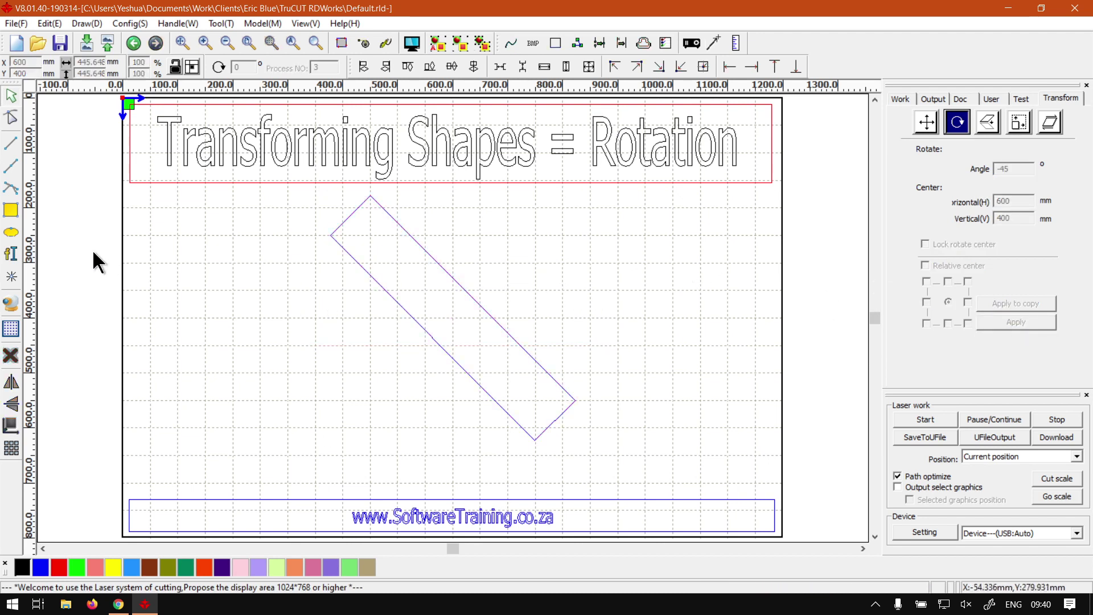
# Draw a second rectangle about 352 mm wide and 120 mm high to the right of the tilted one.
pyautogui.click(11, 211)
pyautogui.moveTo(551, 231); pyautogui.dragTo(503, 218)
pyautogui.click(11, 97)
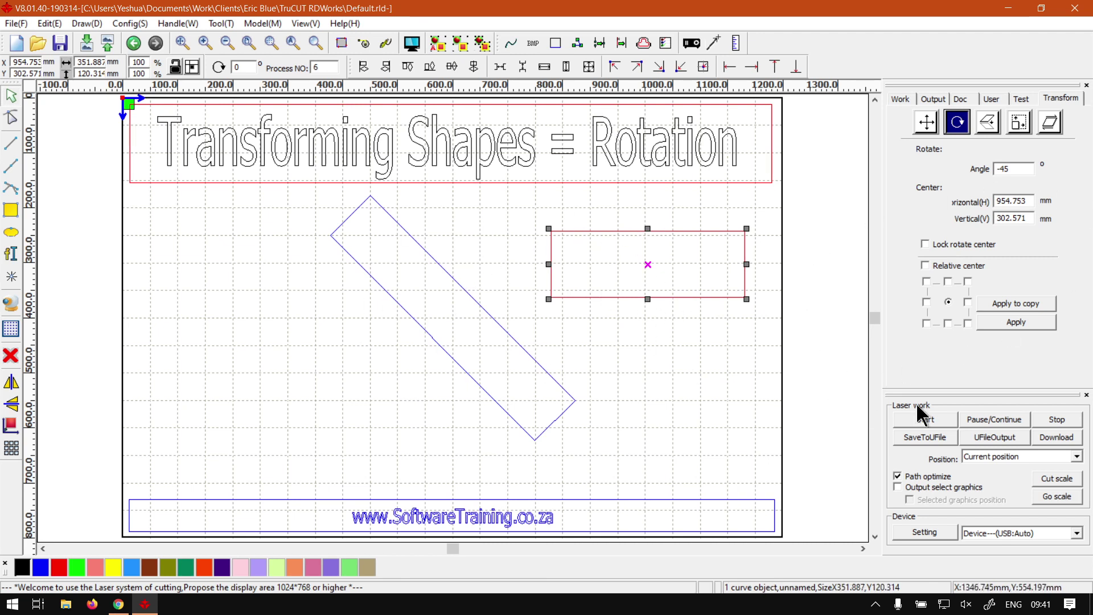
# Rotate the second rectangle by -45 degrees about its centre and delete it.
pyautogui.click(1019, 322)
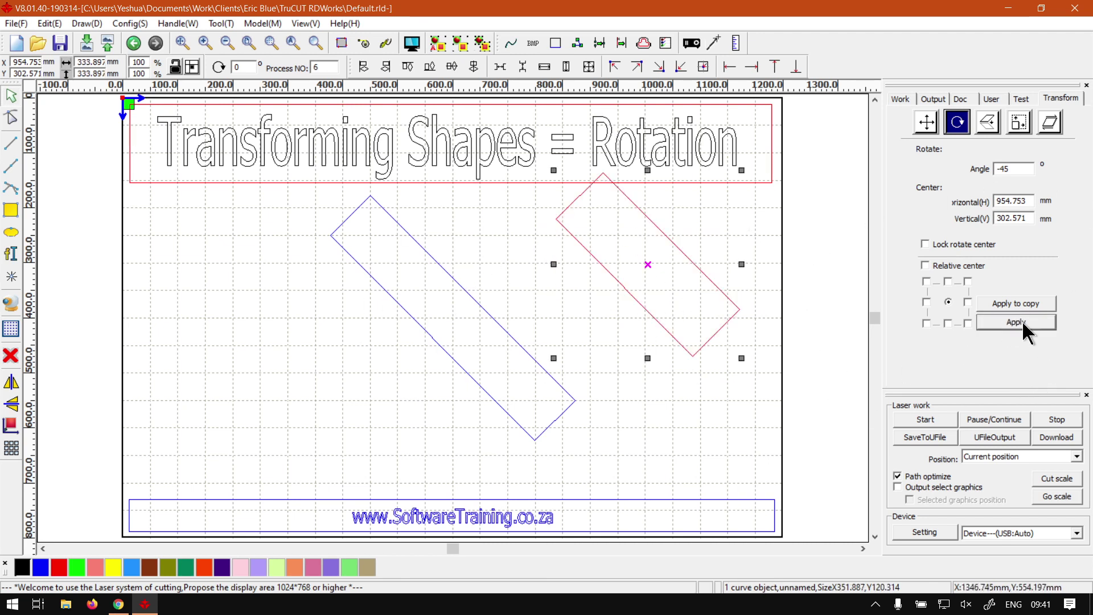
pyautogui.click(695, 446)
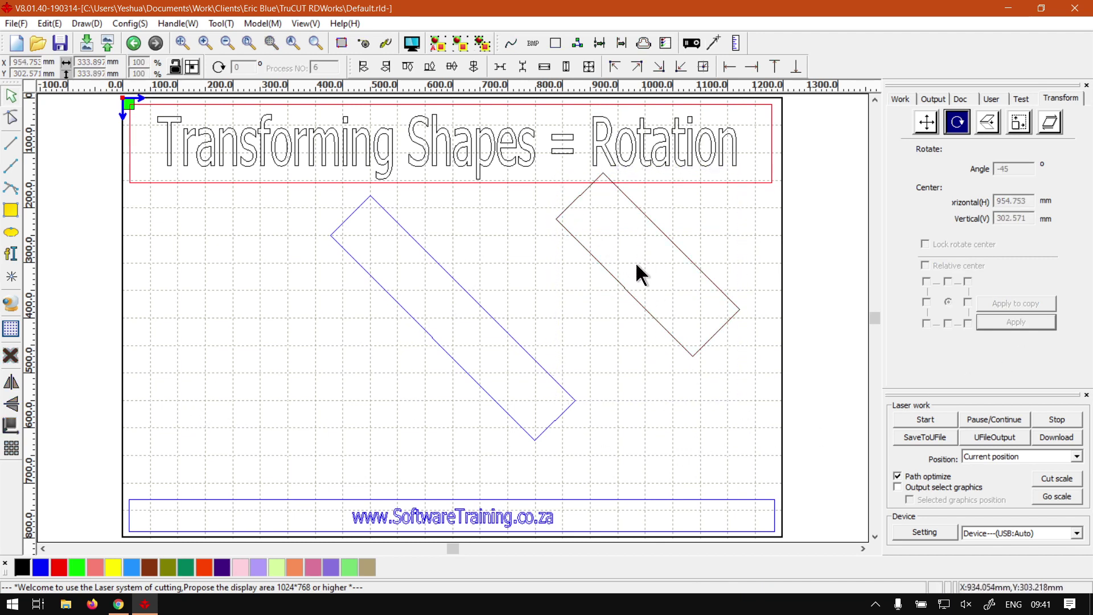
pyautogui.click(618, 296)
pyautogui.press('Delete')
# Rotate the tilted central rectangle by 45 degrees so that it lies horizontal, and deselect it.
pyautogui.click(502, 332)
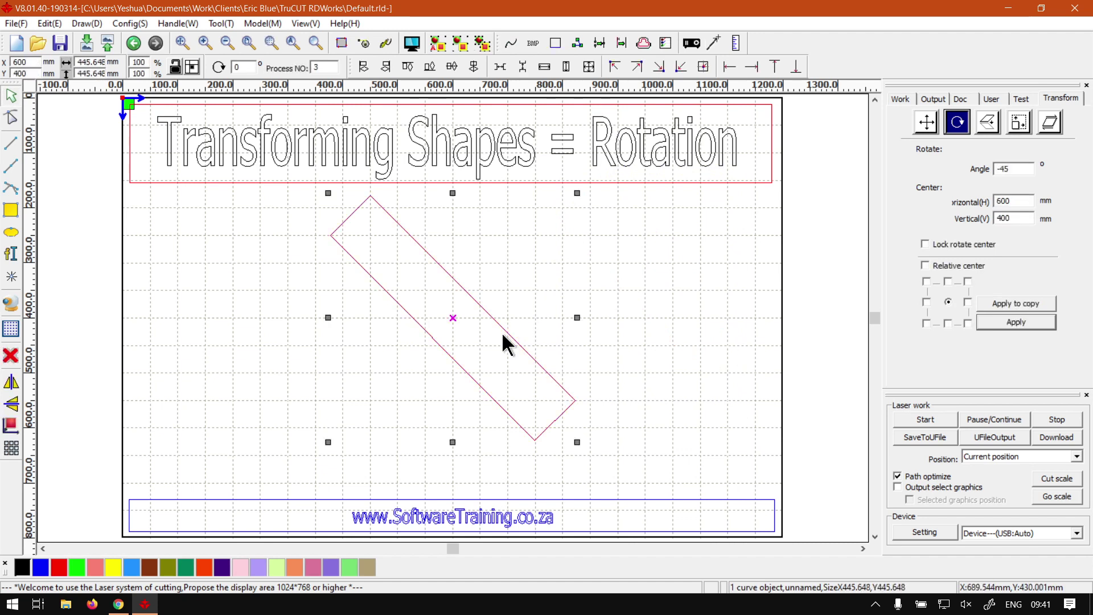
pyautogui.moveTo(1022, 168); pyautogui.dragTo(995, 165)
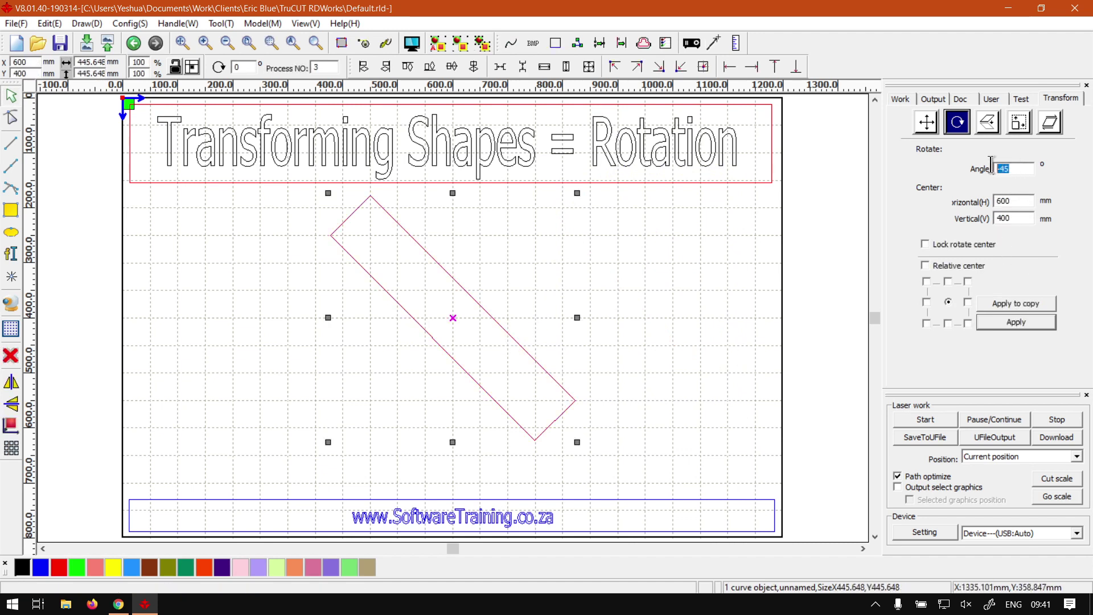
pyautogui.click(1018, 168)
pyautogui.press('End')
pyautogui.click(1022, 329)
pyautogui.click(717, 356)
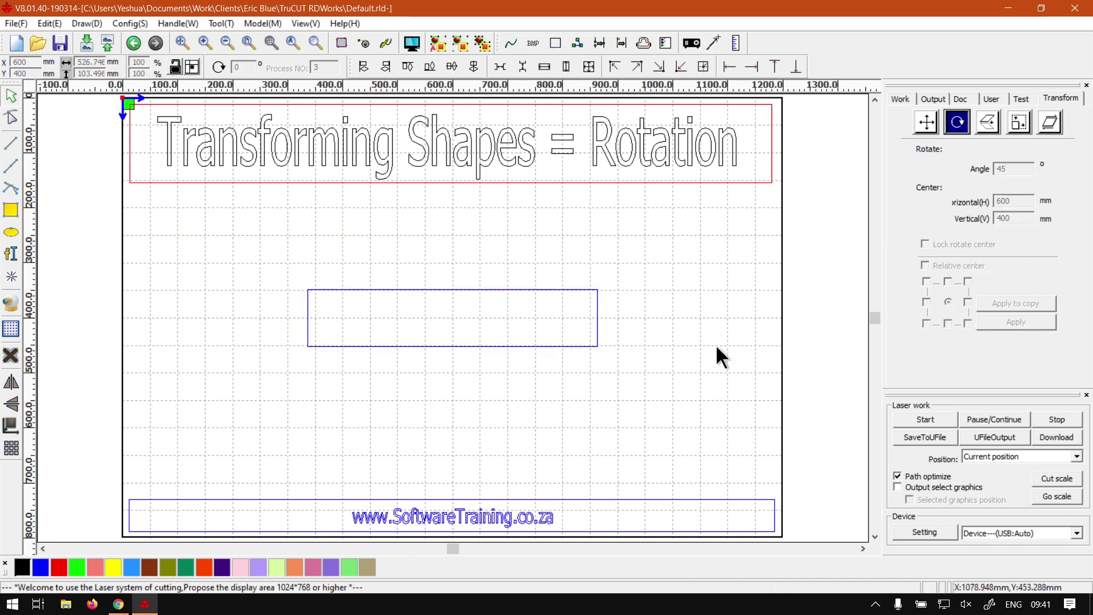
# Rotate the rectangle 45 degrees about its left-middle point and move its centre to about X 578 mm, Y 386 mm.
pyautogui.moveTo(667, 391); pyautogui.dragTo(267, 251)
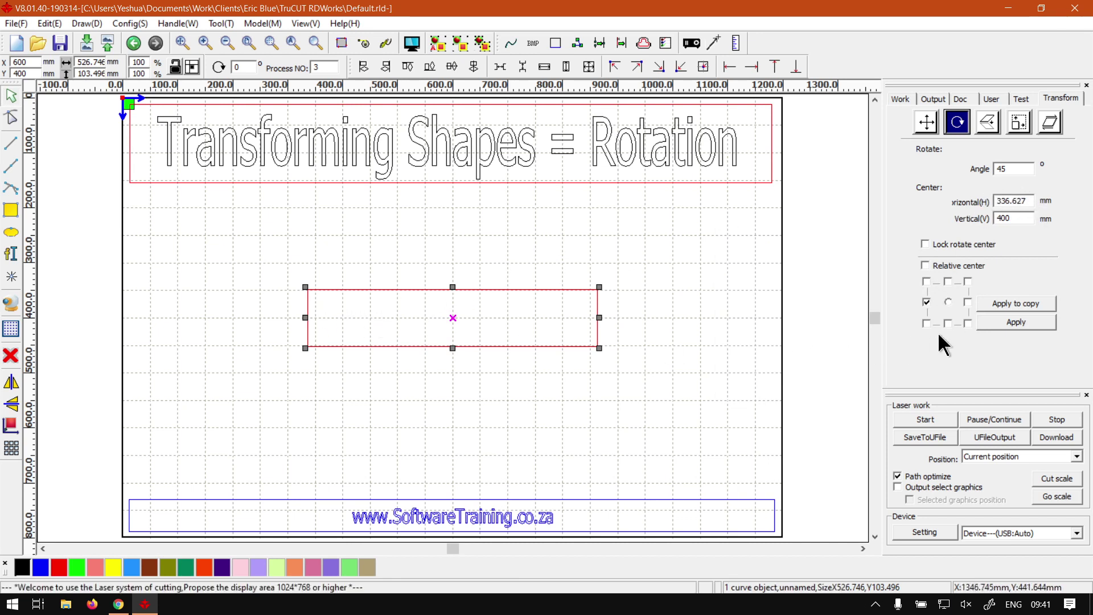
pyautogui.click(1006, 320)
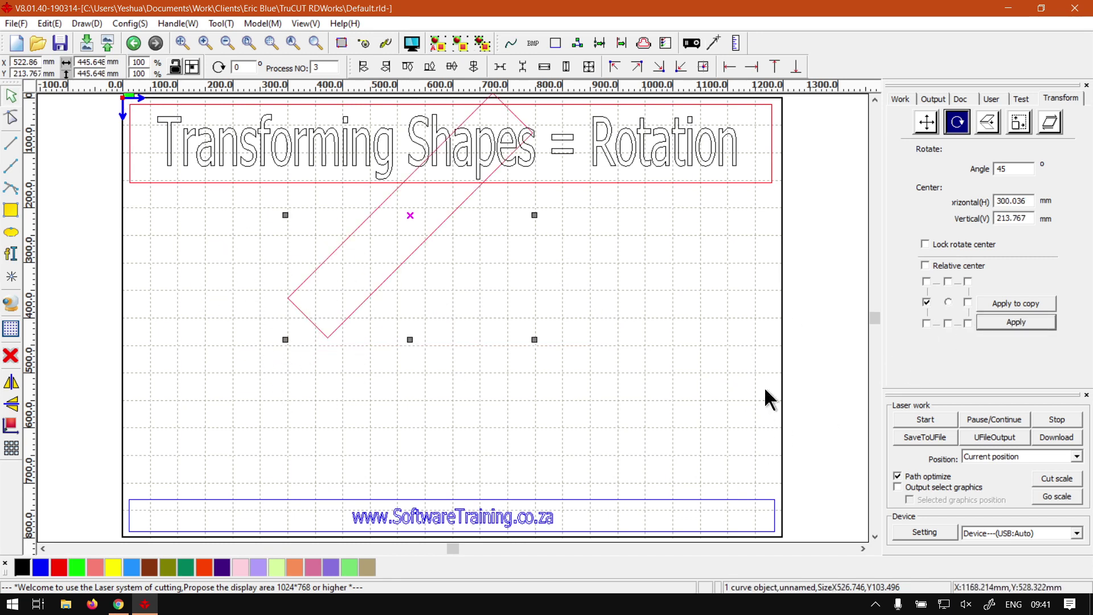
pyautogui.moveTo(376, 301); pyautogui.dragTo(406, 396)
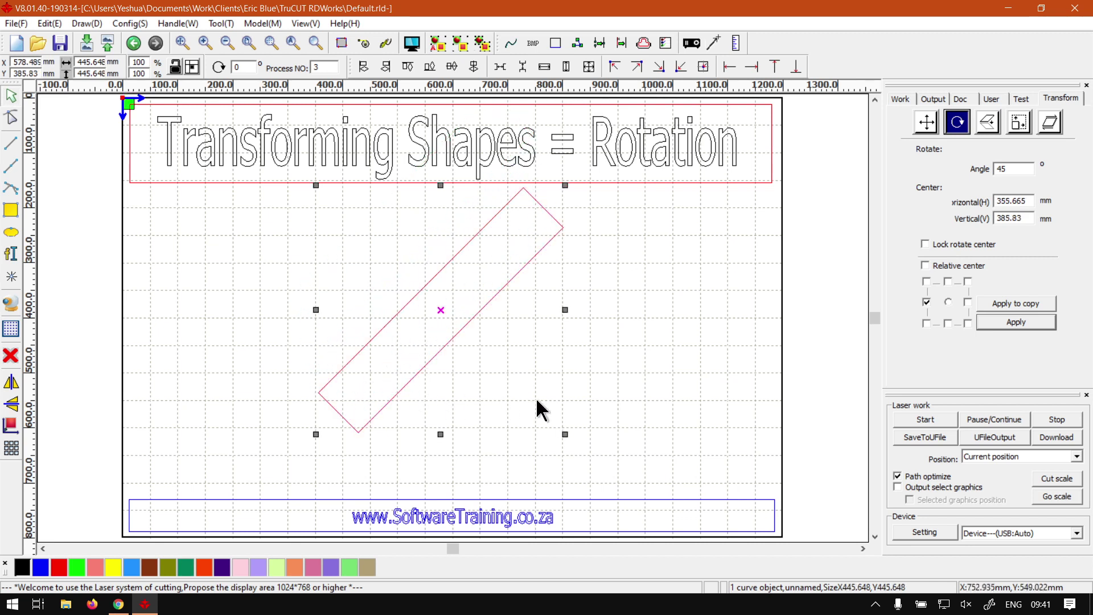
pyautogui.click(660, 376)
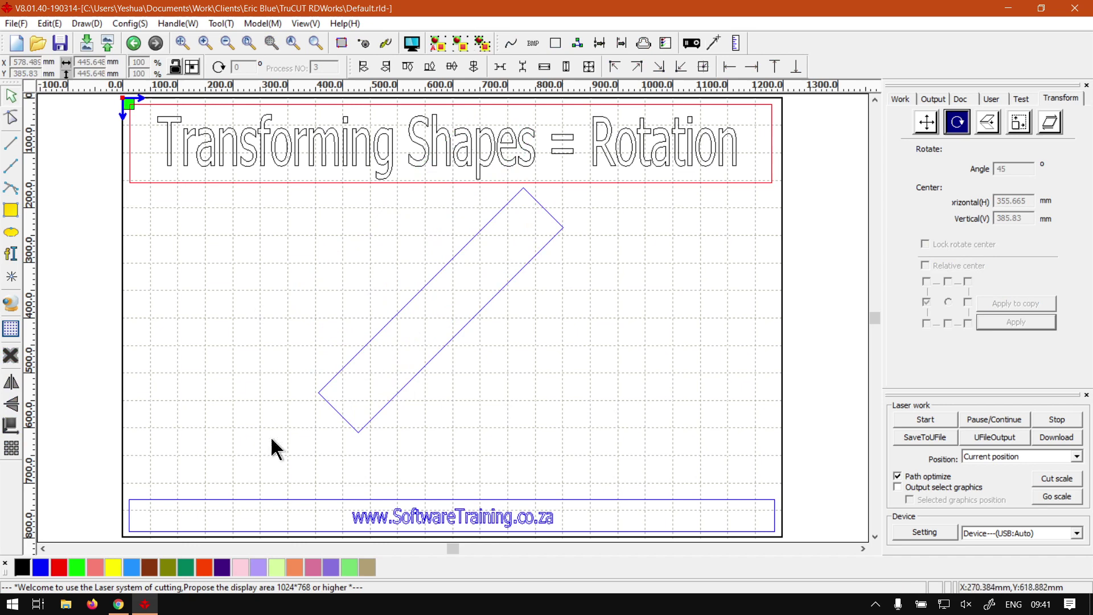
# Switch to the Chrome browser showing the softwaretraining.co.za website.
pyautogui.click(145, 603)
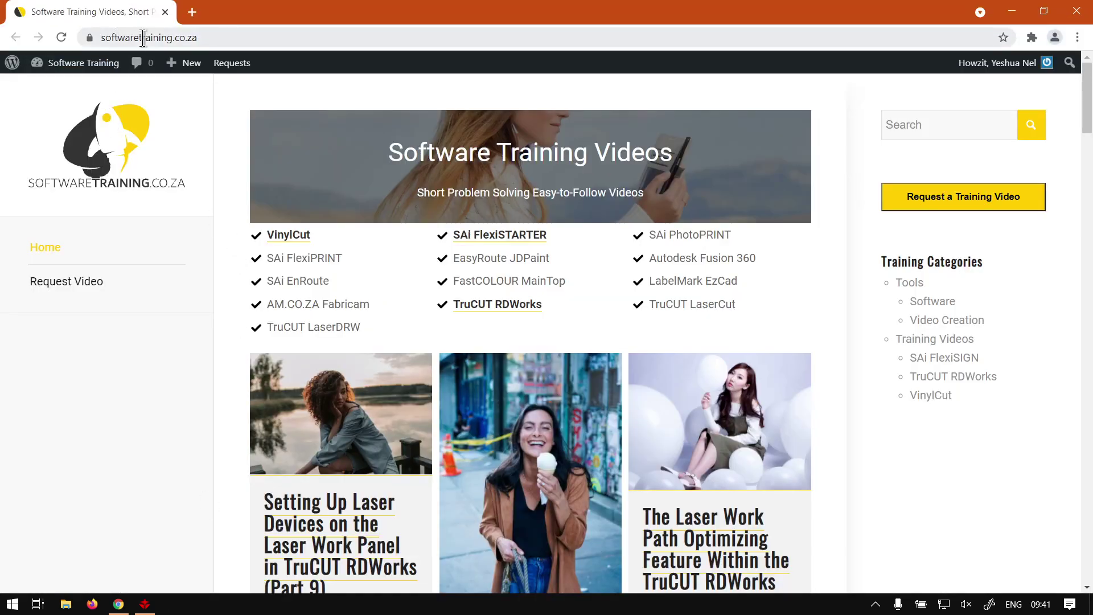